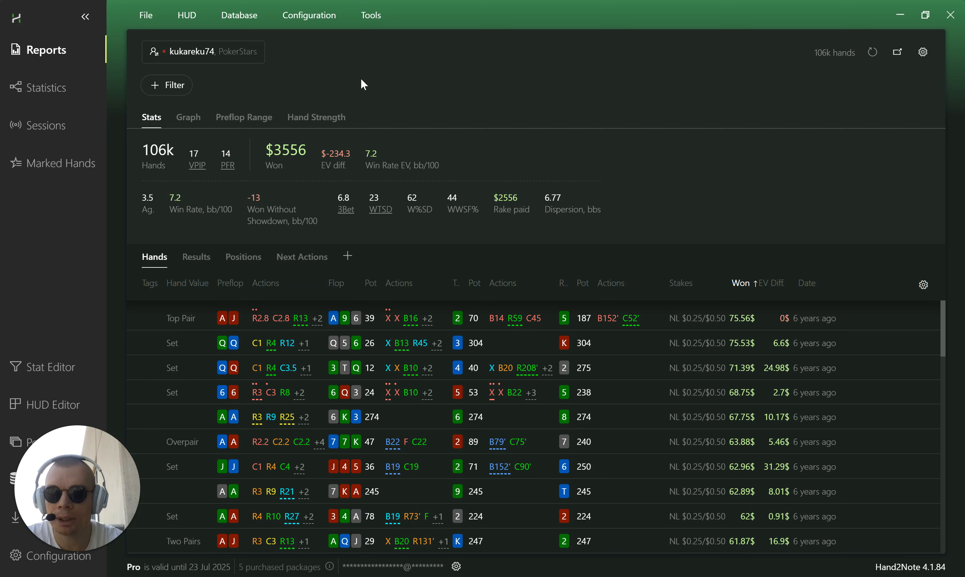
Step: Start a locked package export, keeping the package name Cosmos Free MTT and package id cosmos-free-mtt
click(306, 22)
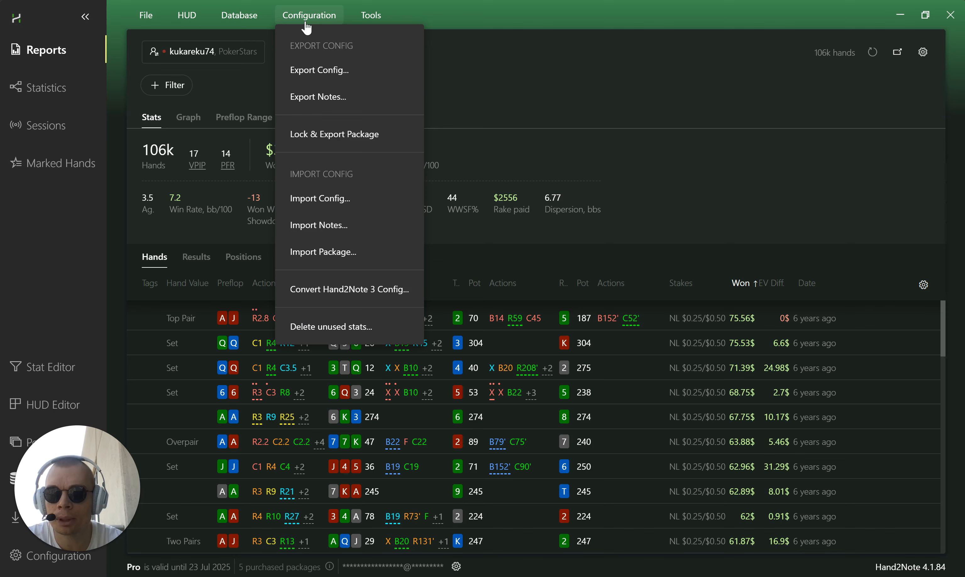
click(330, 134)
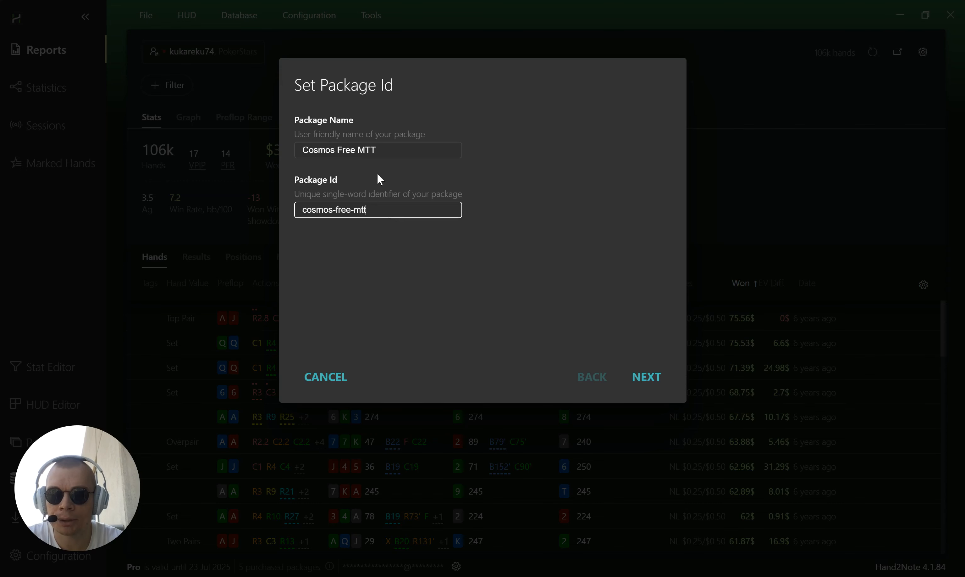
click(386, 150)
click(389, 175)
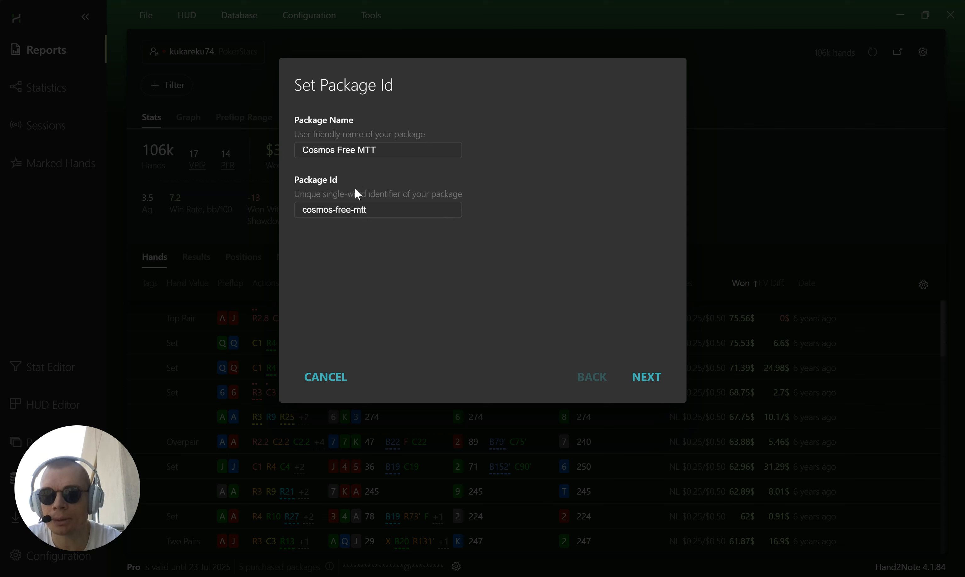
click(373, 211)
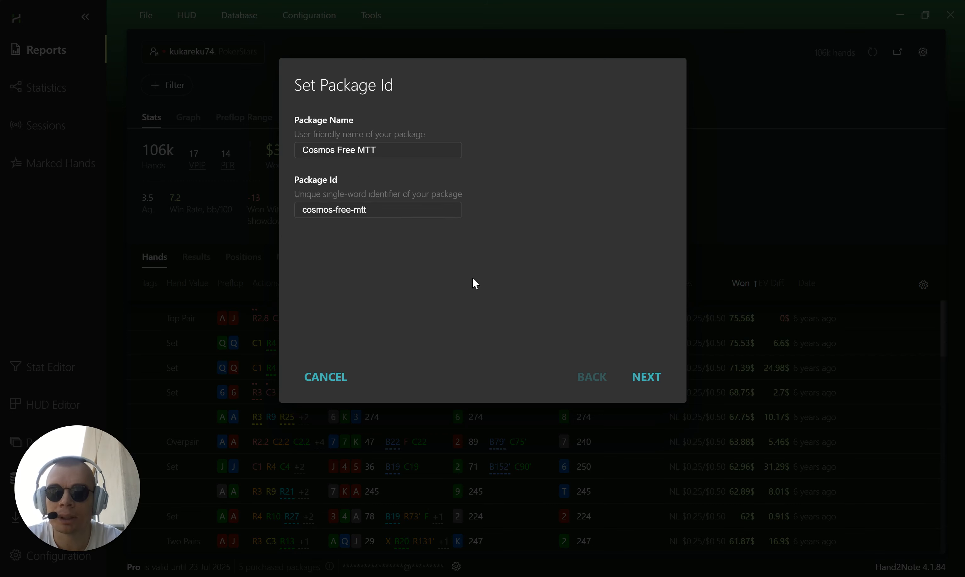
click(644, 386)
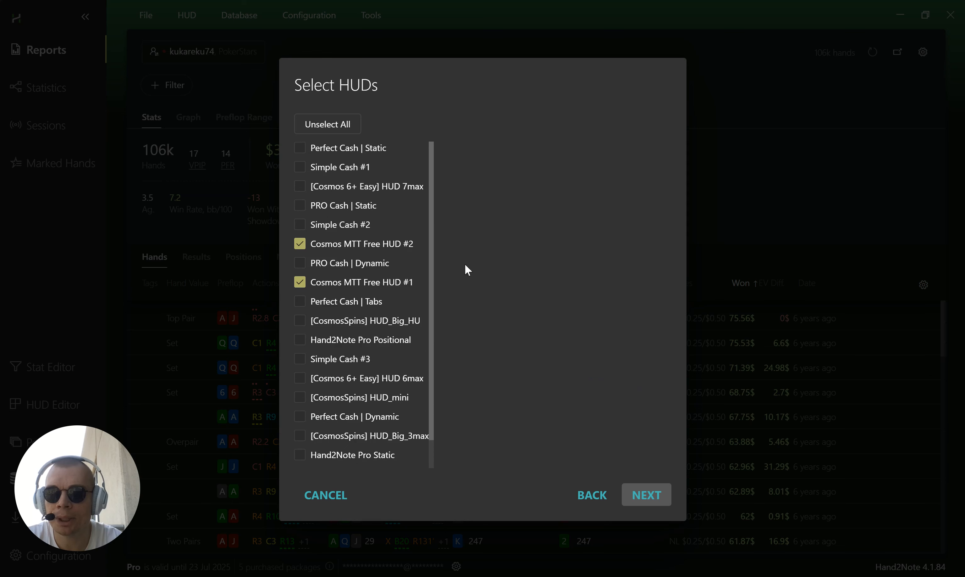
Step: Clear the preselected HUDs and include only PRO Cash | Static and PRO Cash | Dynamic in the package
scroll(371, 215, down, 1)
scroll(368, 172, up, 1)
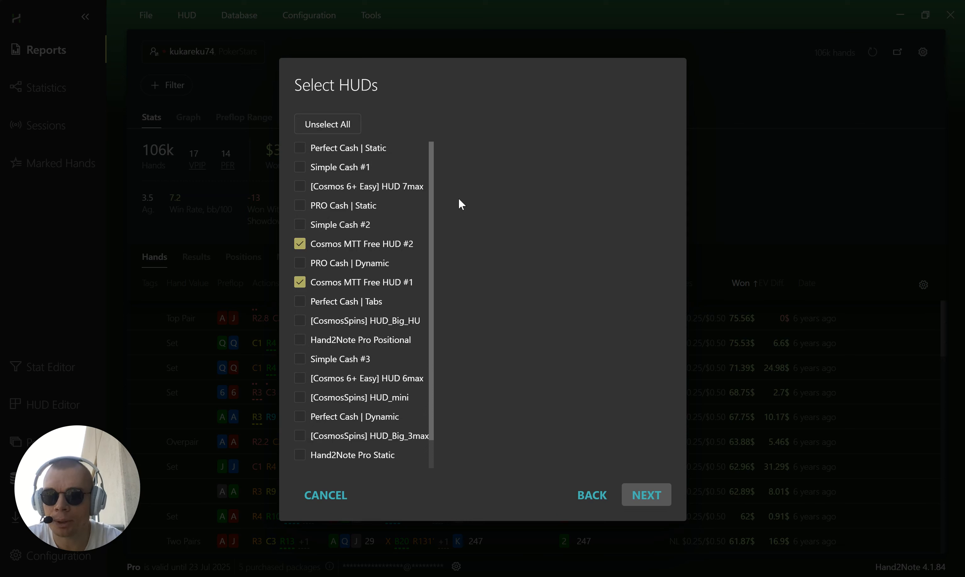
click(333, 123)
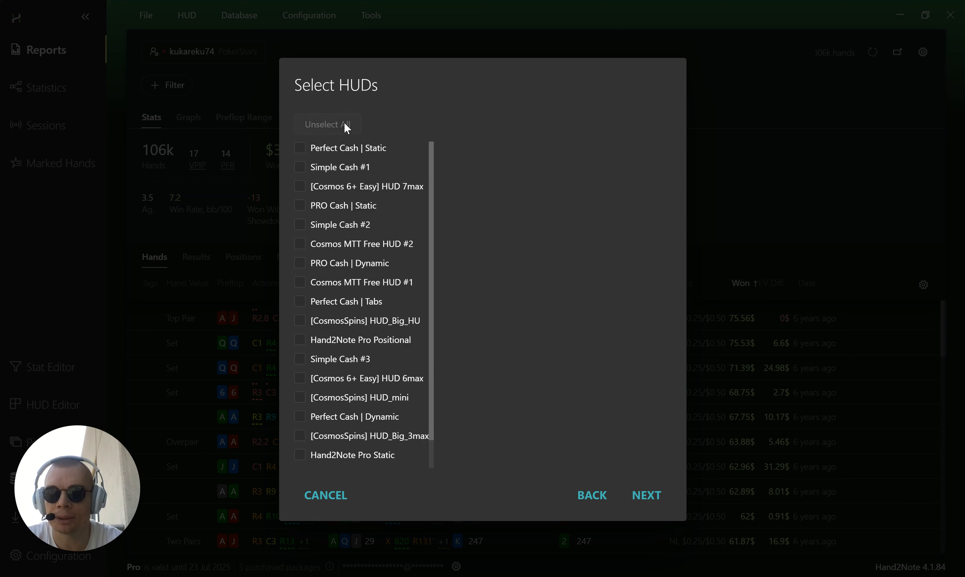
scroll(301, 251, down, 1)
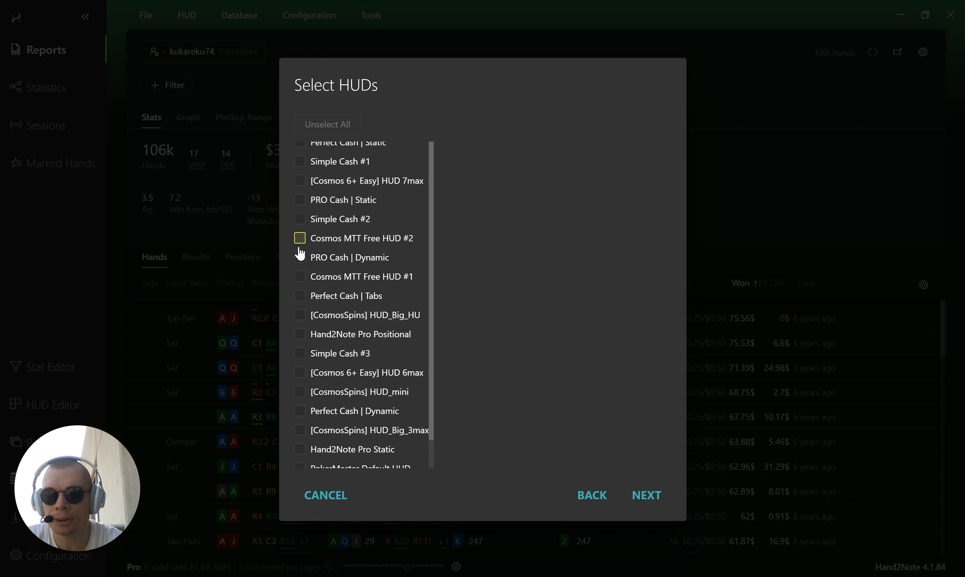
click(300, 233)
click(300, 175)
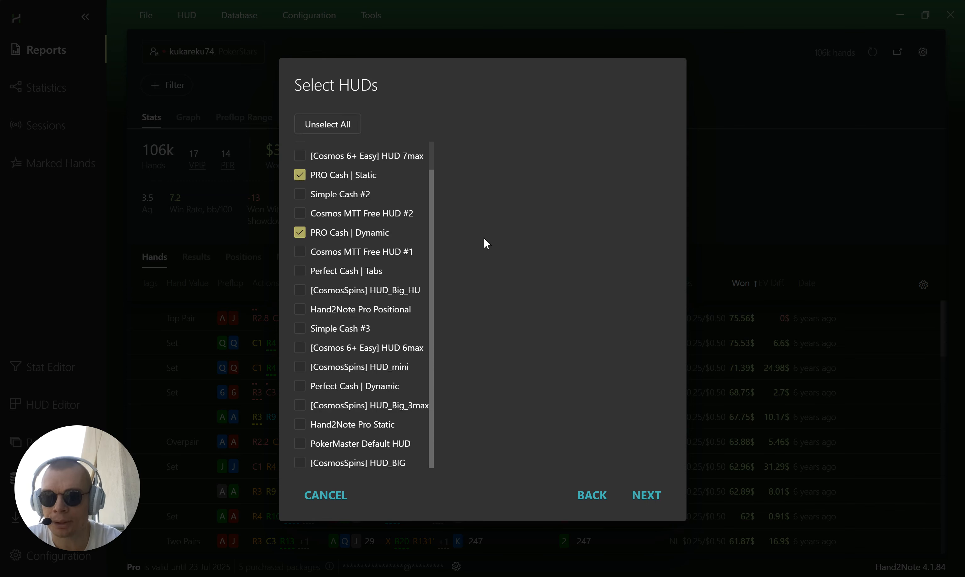
click(647, 495)
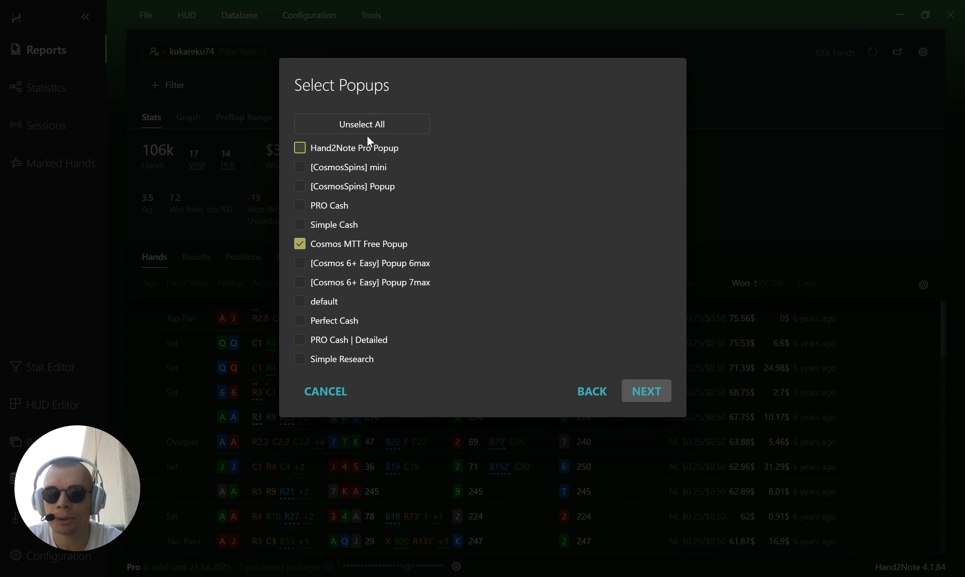
Step: Clear the preselected popups and include only the PRO Cash popup in the package
click(351, 132)
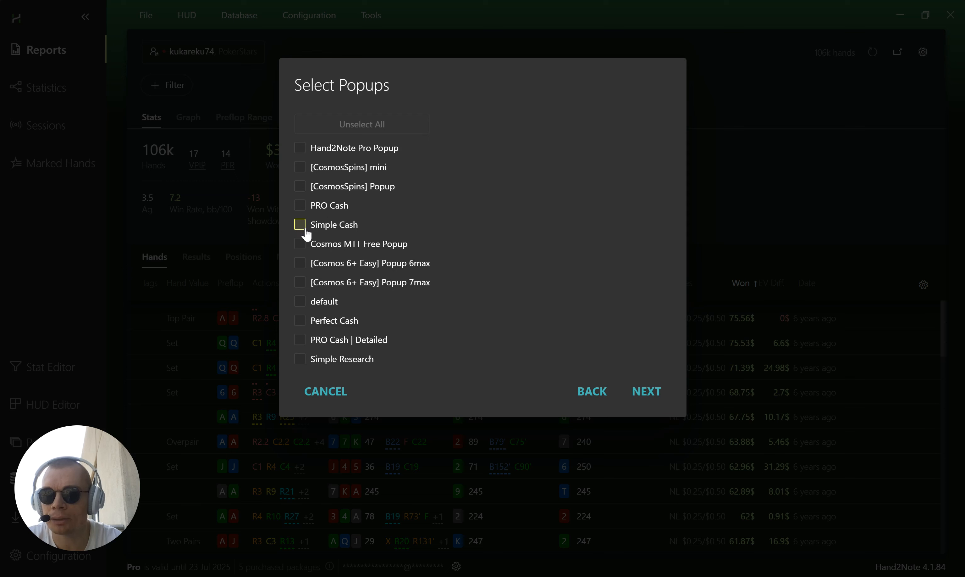
click(304, 207)
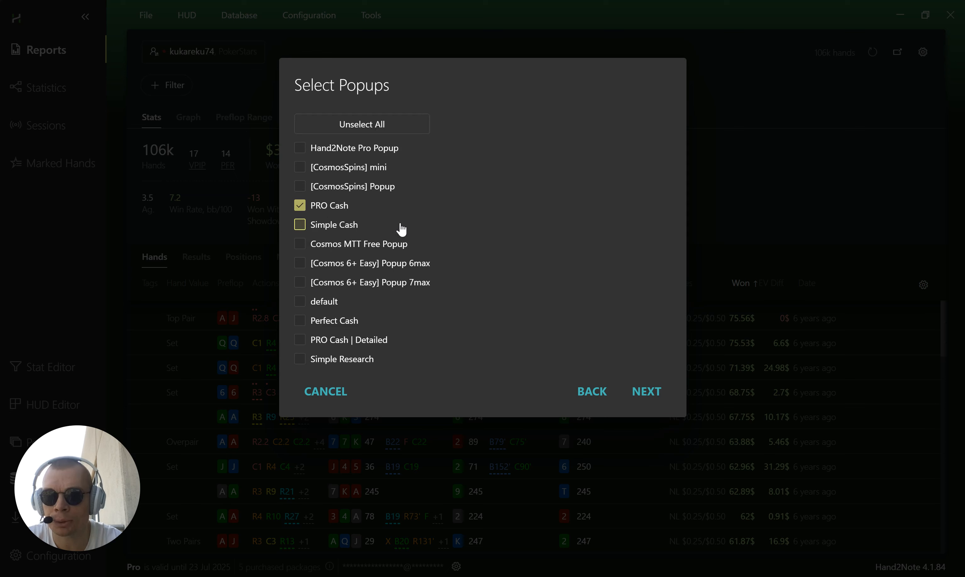
click(646, 392)
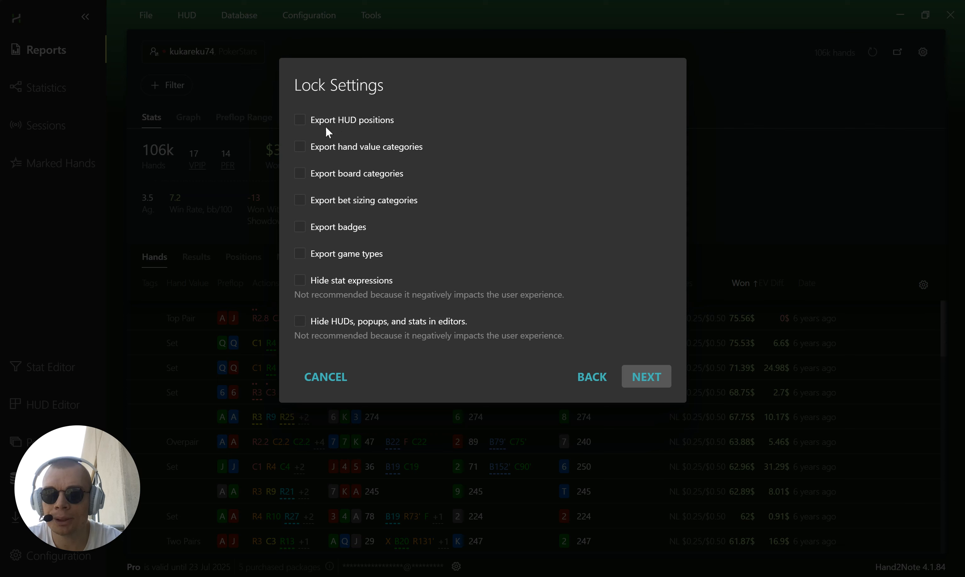
Step: Set the lock settings to export hand value, board and bet sizing categories, leaving the other options off
click(340, 122)
click(338, 122)
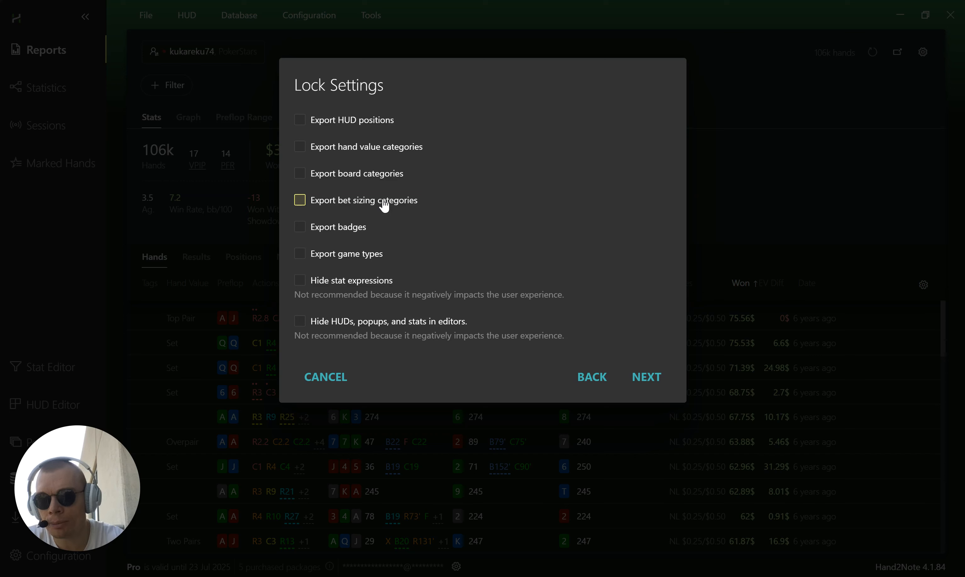
click(339, 150)
click(319, 201)
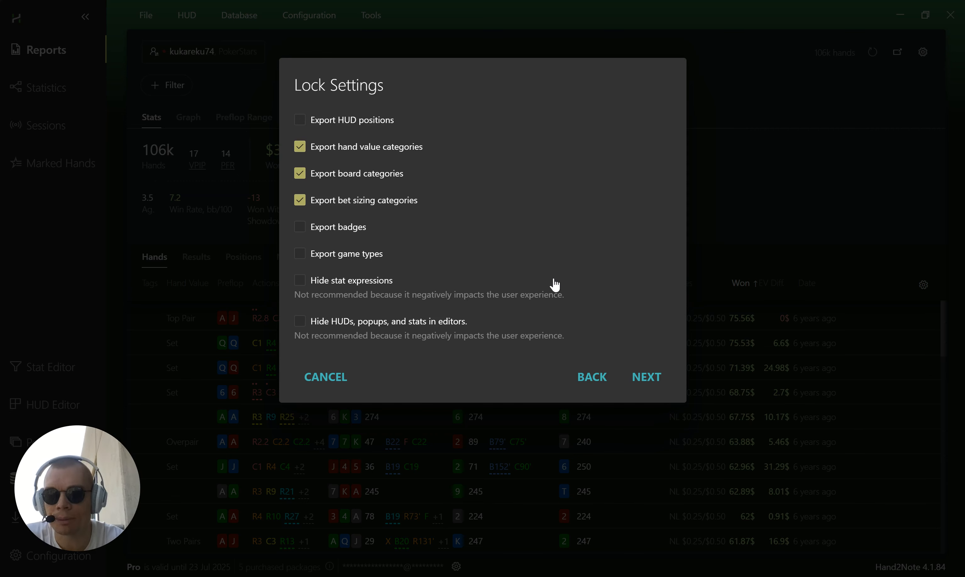
click(647, 378)
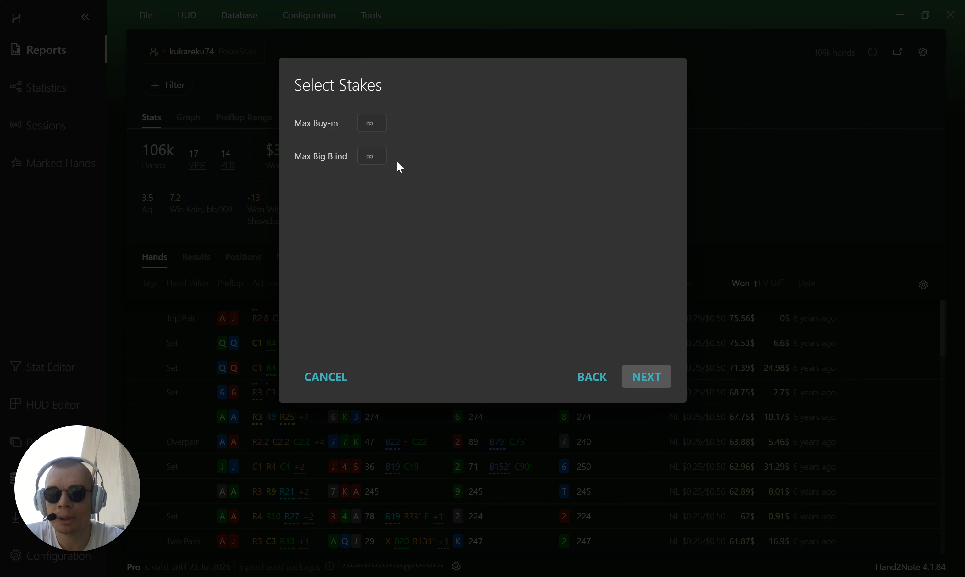
Step: Accept the stakes settings with Max Buy-in and Max Big Blind both left unlimited
click(371, 123)
click(374, 161)
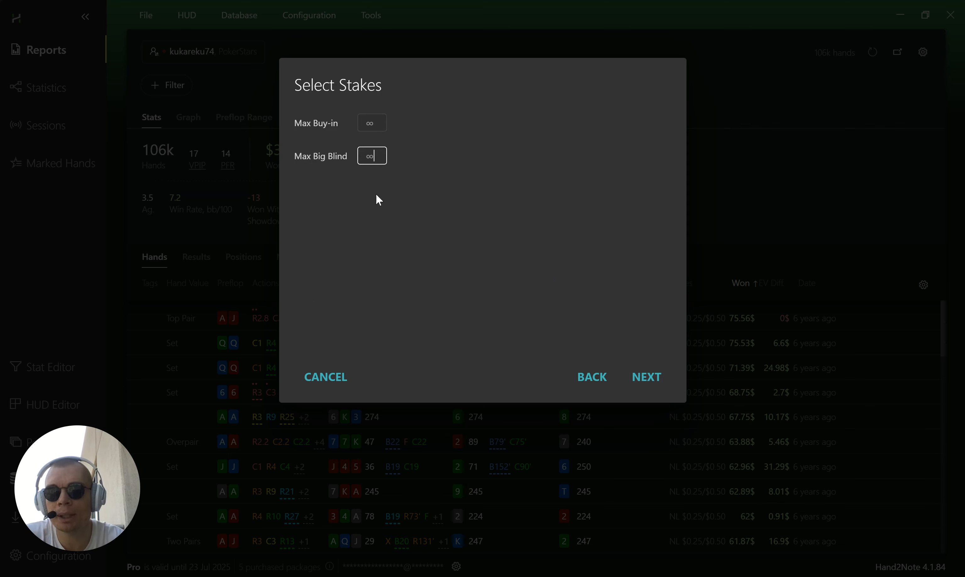
click(378, 200)
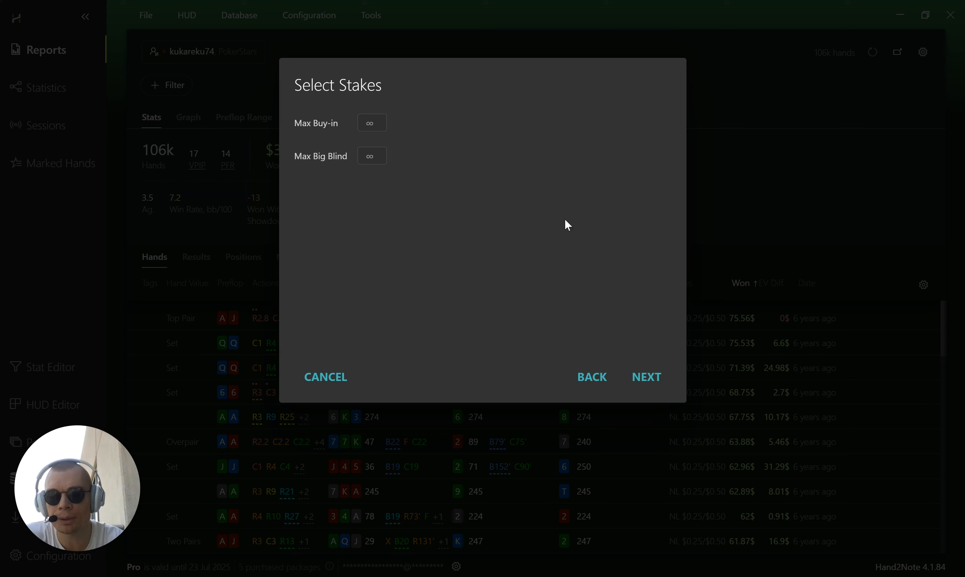
click(640, 384)
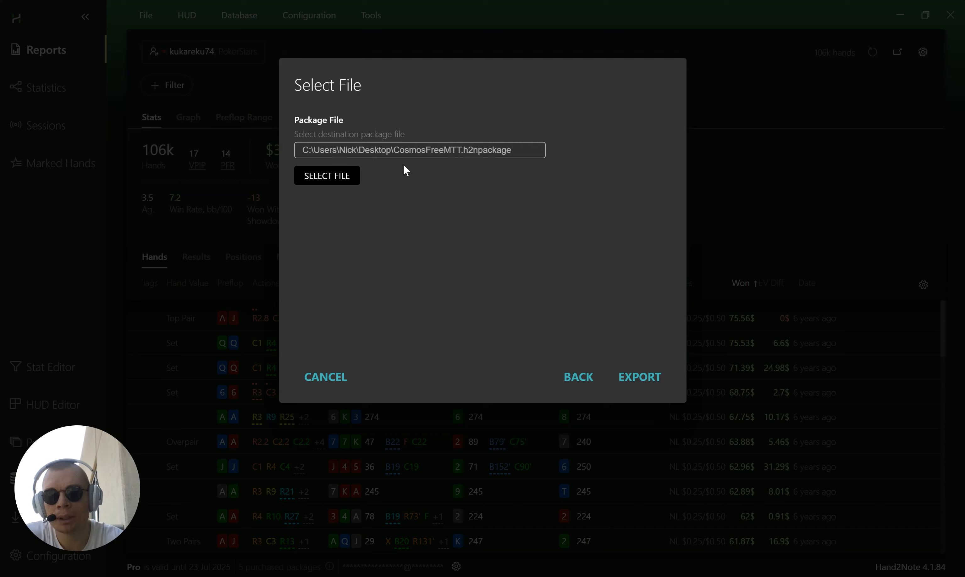
Step: Set the destination file to kjskfkjshjkd.h2npackage on the Desktop and export the package
click(328, 183)
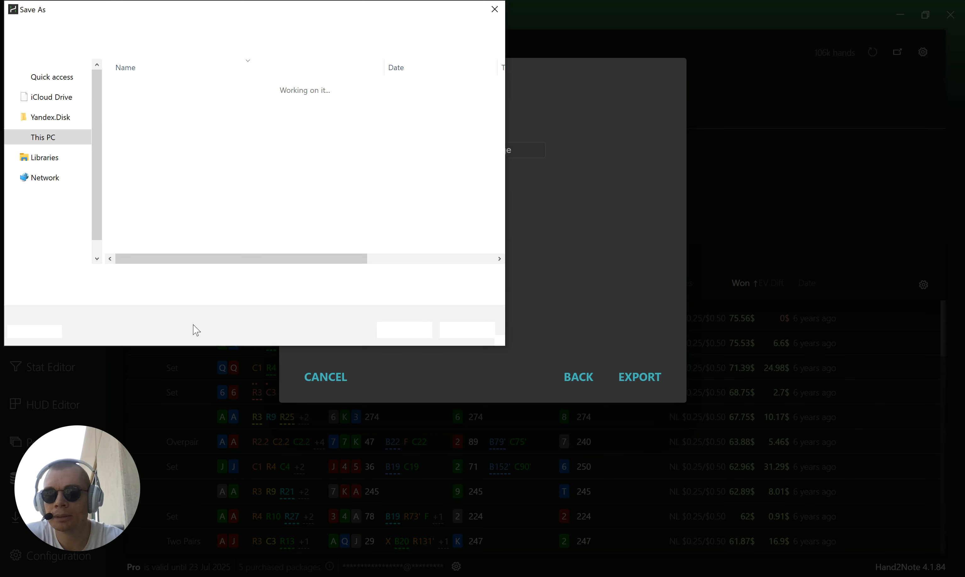
text(kjskfkjshjkd.h2npackage)
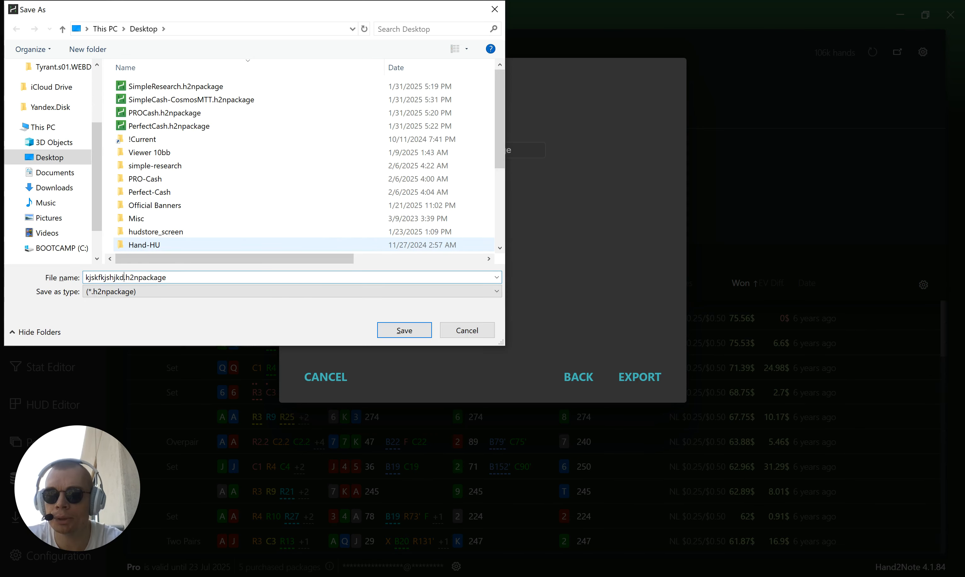
click(406, 332)
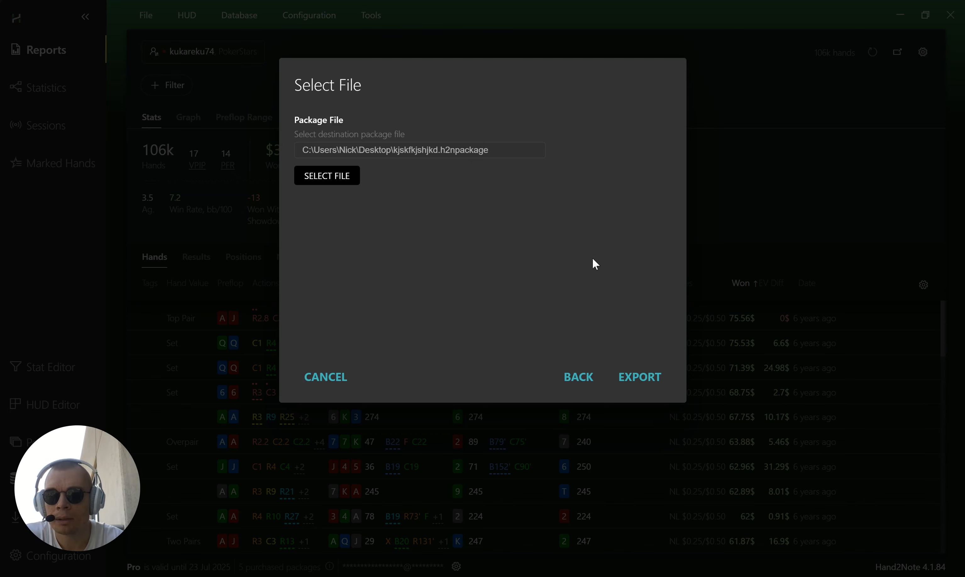
click(638, 378)
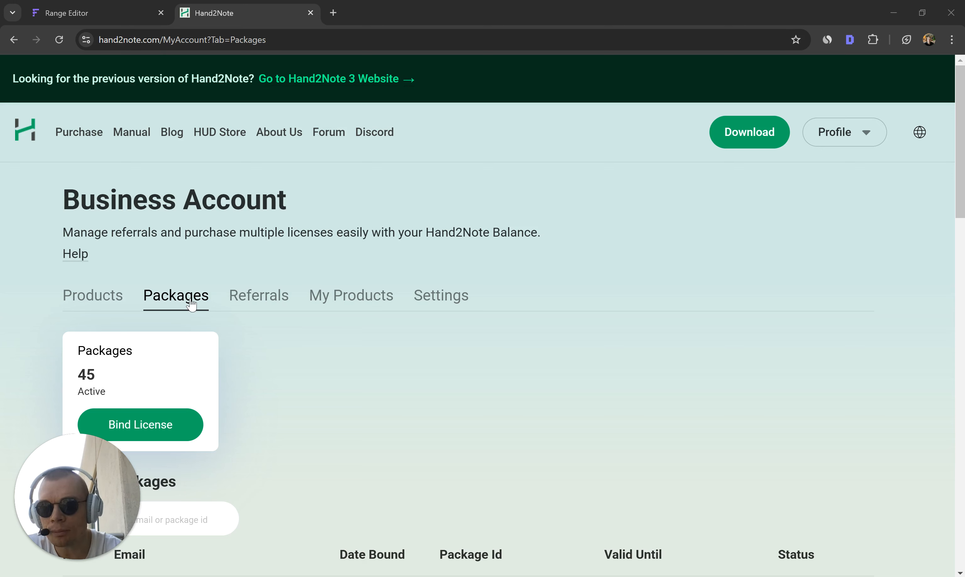
Step: On the Hand2Note website's Packages page, open the package license binding form and show its Email and Package Id fields
scroll(176, 303, down, 1)
click(171, 366)
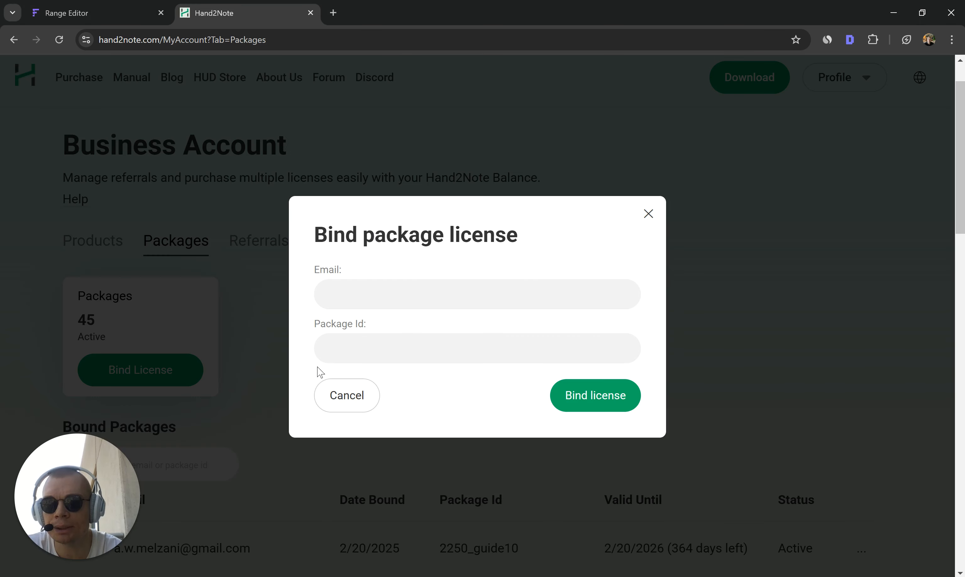
click(361, 295)
click(326, 301)
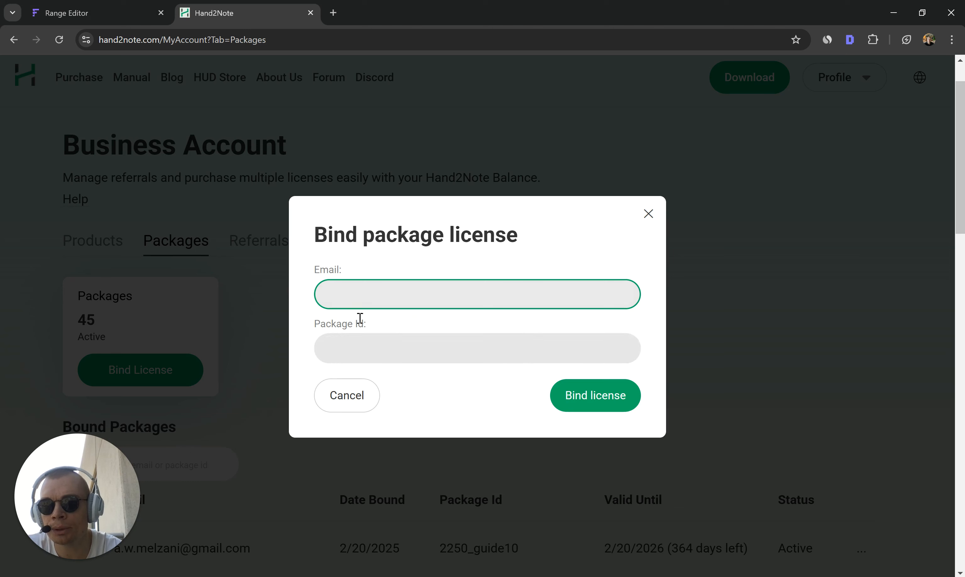
click(345, 348)
click(330, 344)
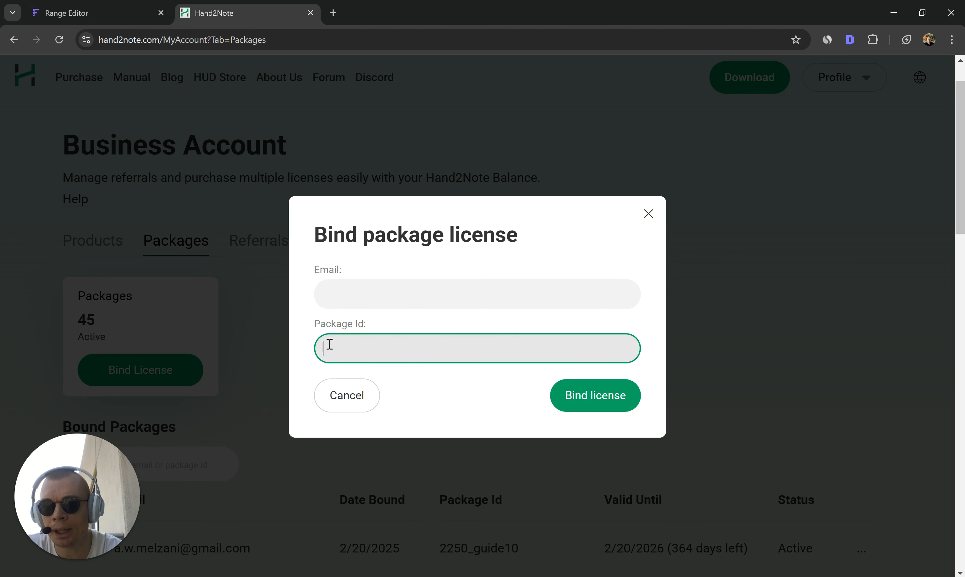